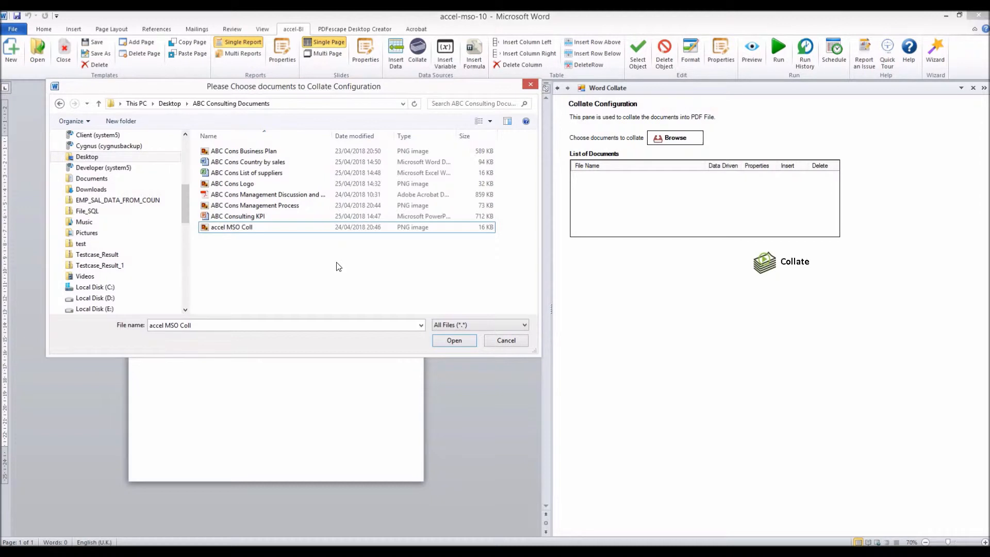
left_click(353, 136)
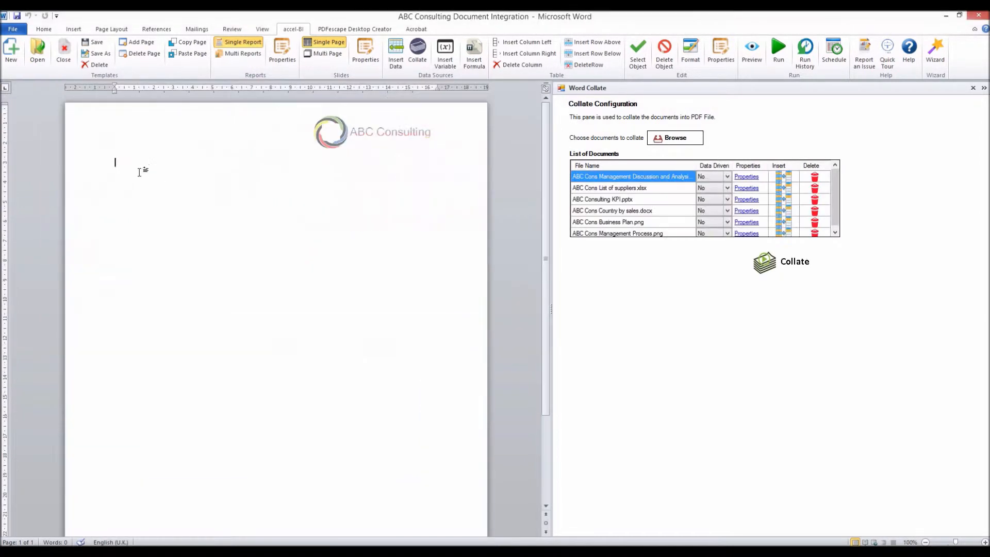
scroll(240, 251, "down", 1)
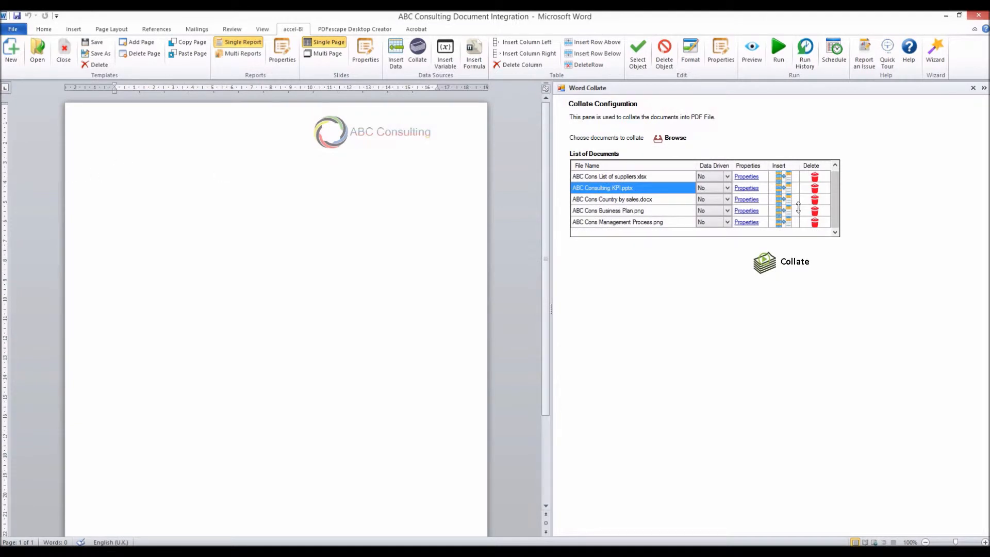
left_click(753, 189)
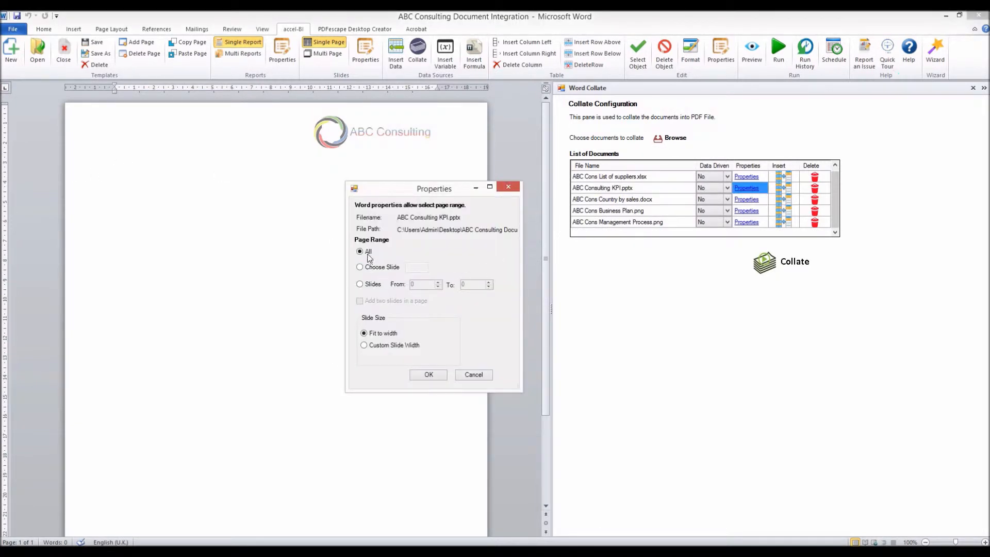
left_click(370, 284)
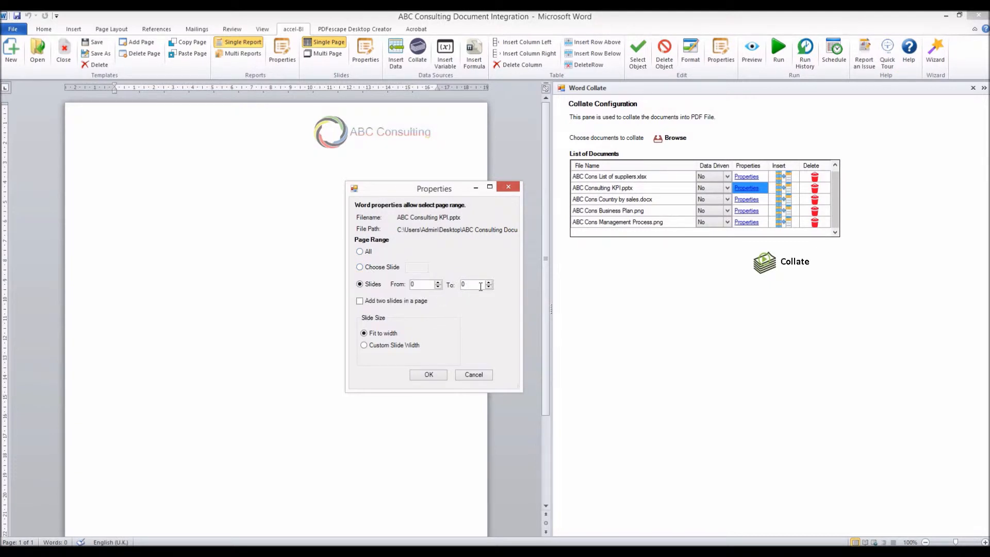
left_click(480, 378)
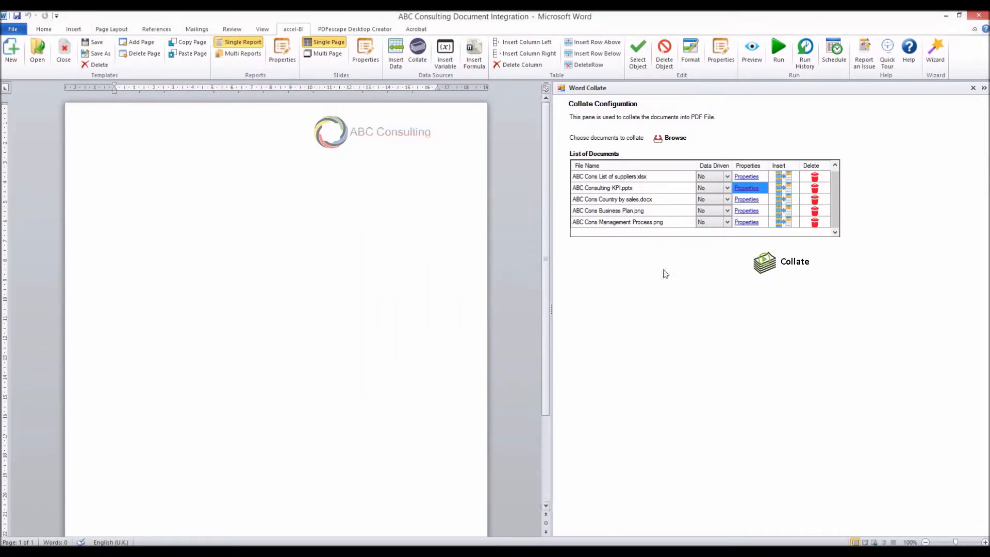
Insert the ABC Consulting KPI.pptx placeholder on the first page and add a second page to the template
left_click(785, 194)
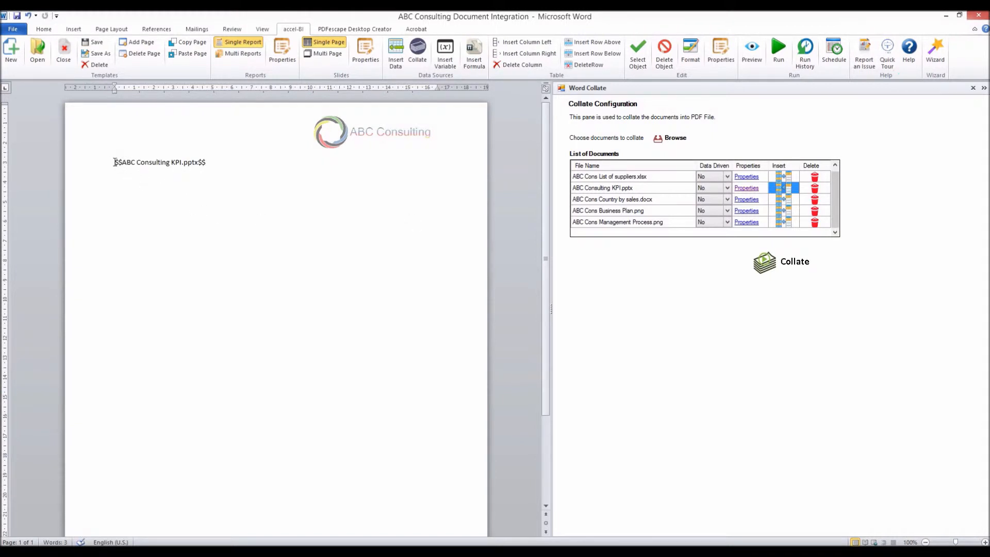
left_click(141, 42)
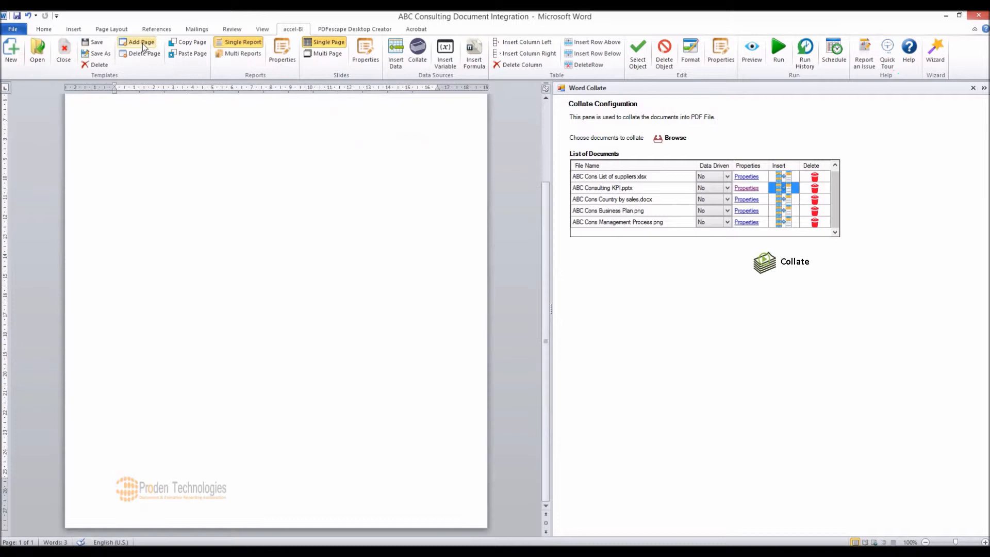
scroll(235, 311, "down", 18)
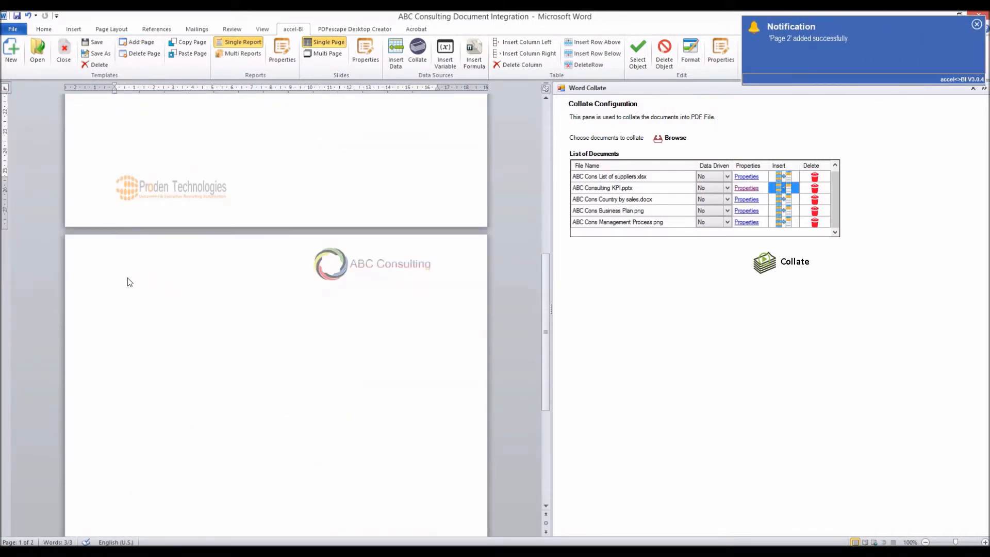
left_click(158, 311)
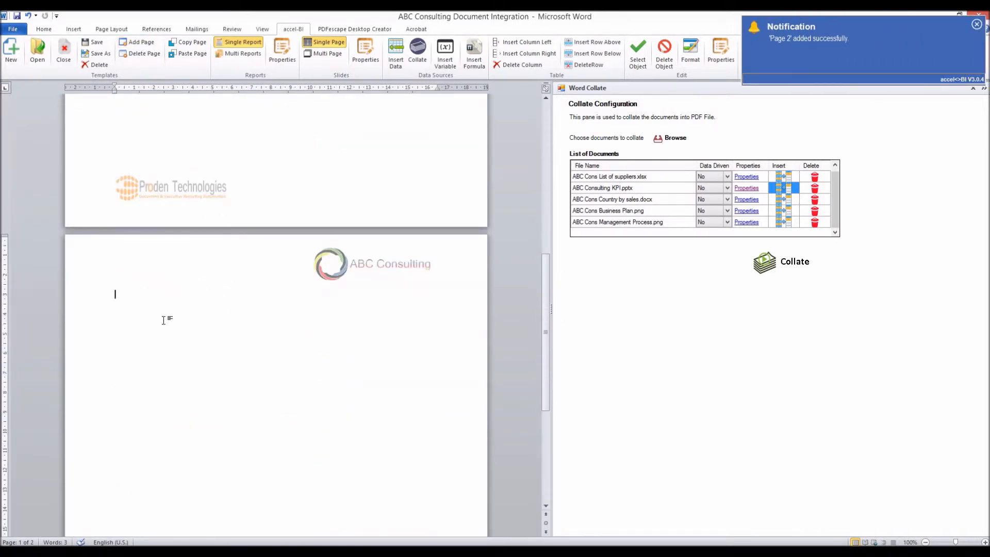
Insert the ABC Cons Business Plan.png placeholder on the second page, with an empty line above it
left_click(682, 215)
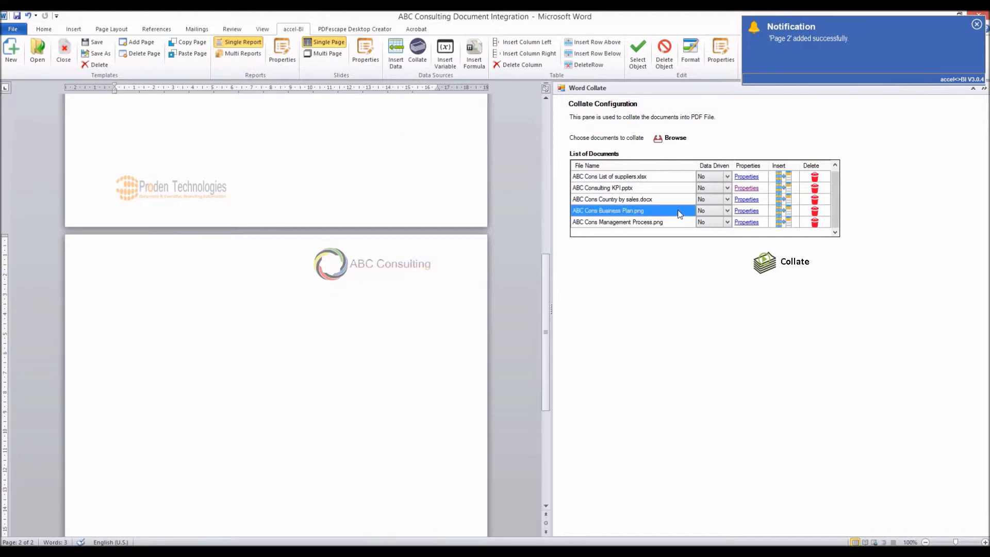
left_click(784, 212)
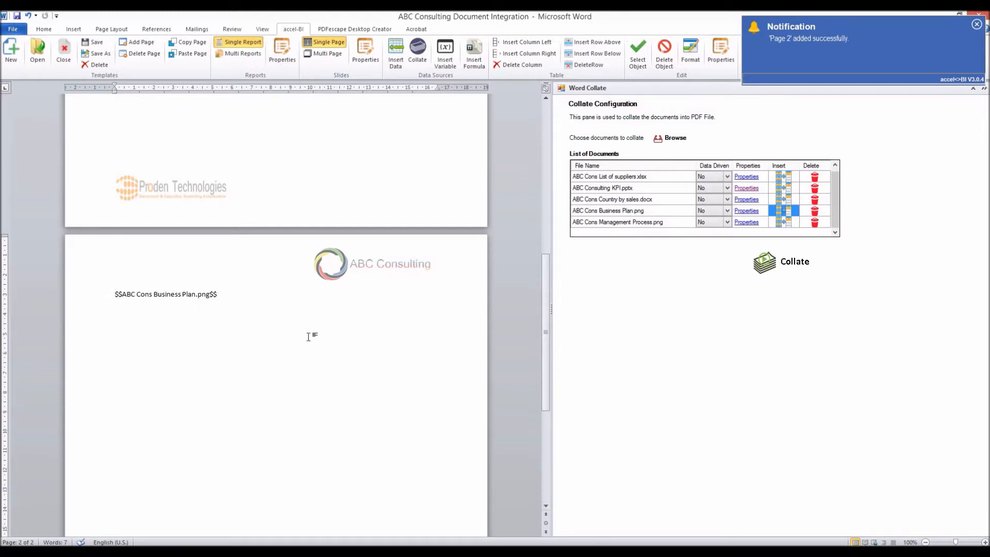
key("Return")
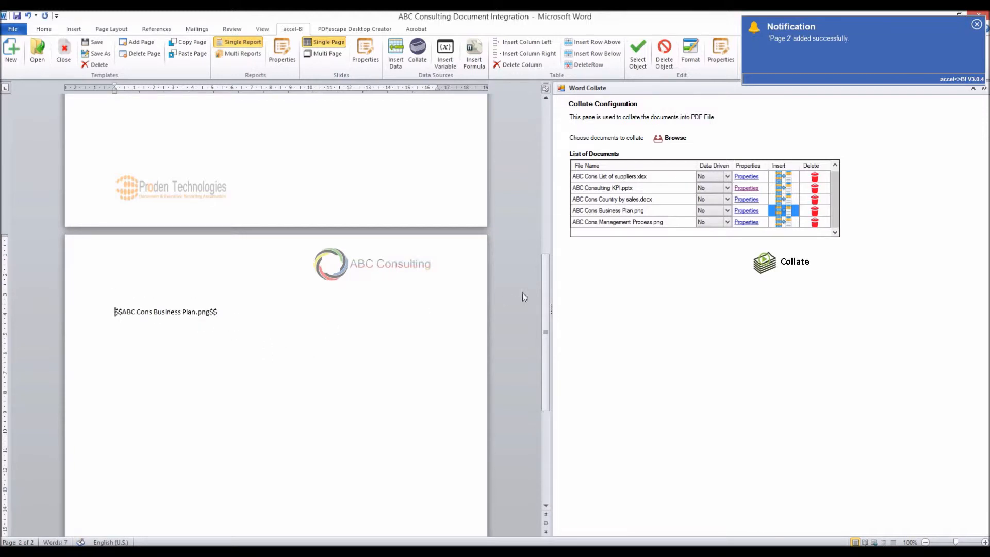
Set the image size of ABC Cons Business Plan.png to Fit to Width
left_click(752, 211)
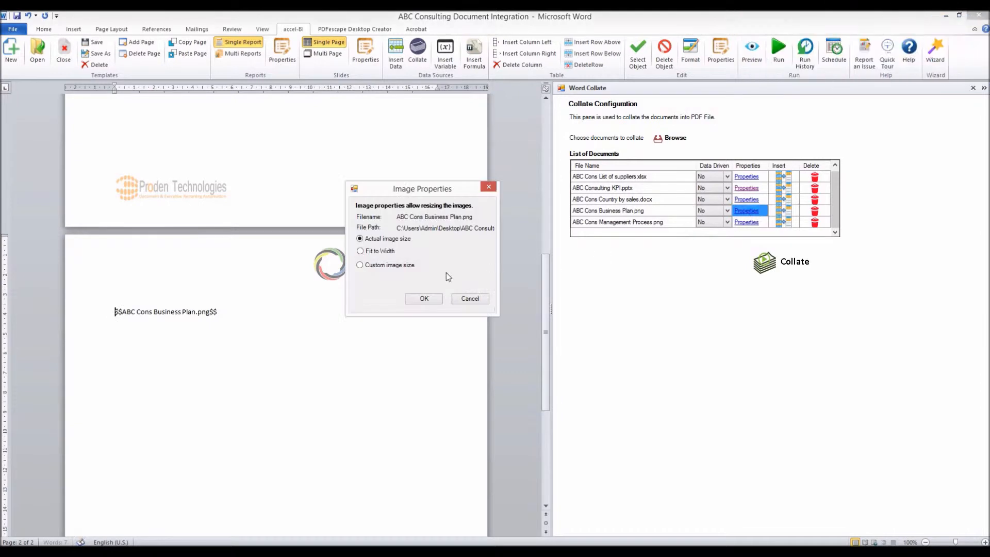
left_click(387, 265)
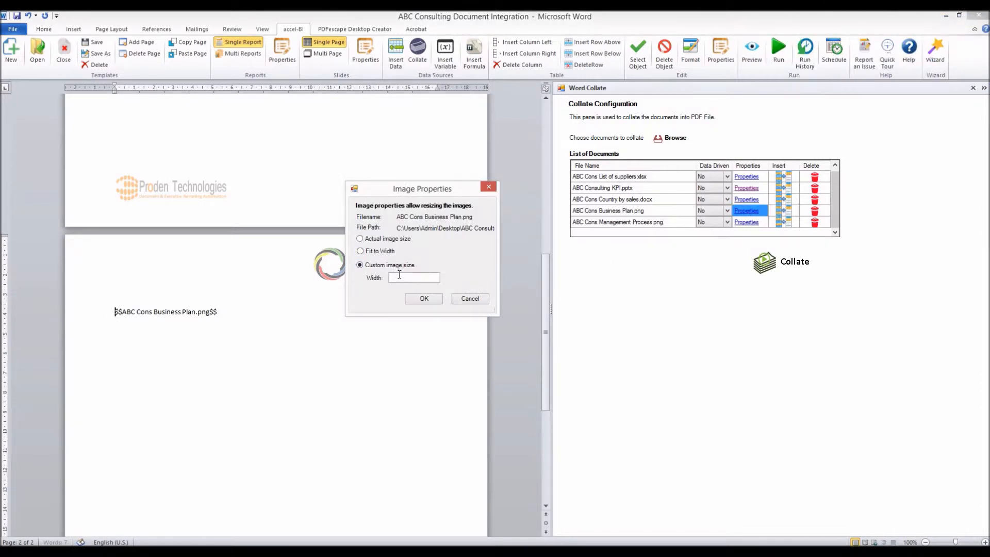
left_click(399, 252)
left_click(423, 299)
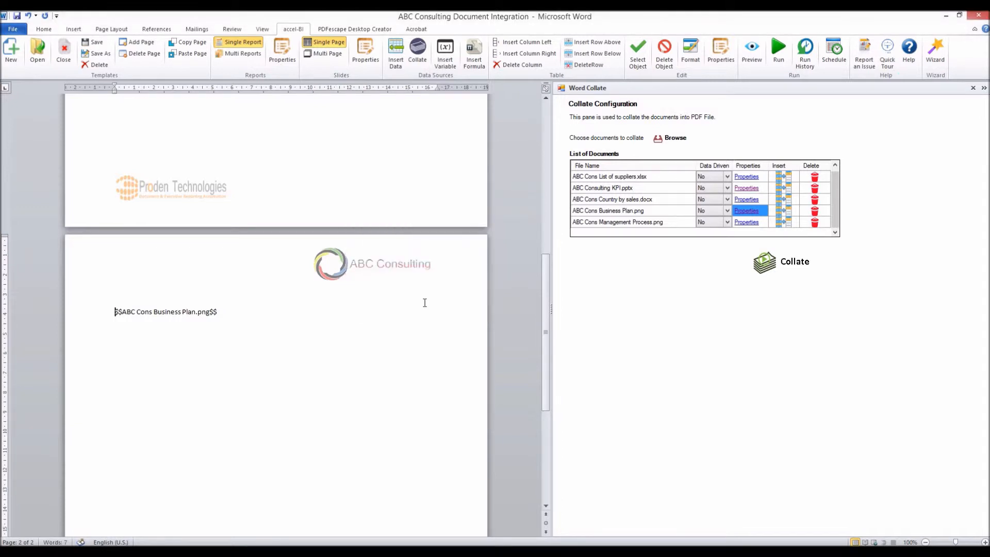
Insert ABC Cons Management Discussion and Analysis.pdf on a new third page and accept its default PDF margins
left_click(144, 45)
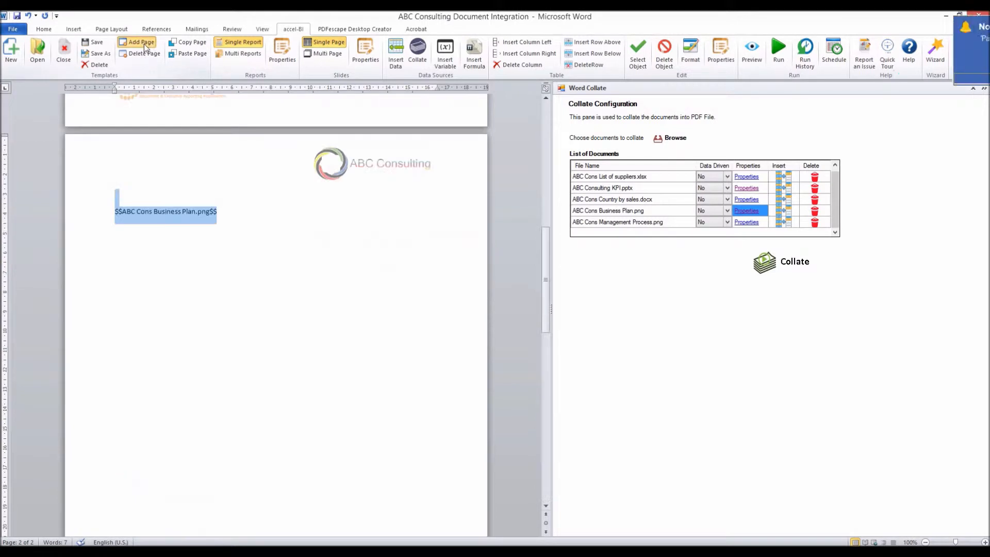
scroll(290, 354, "down", 12)
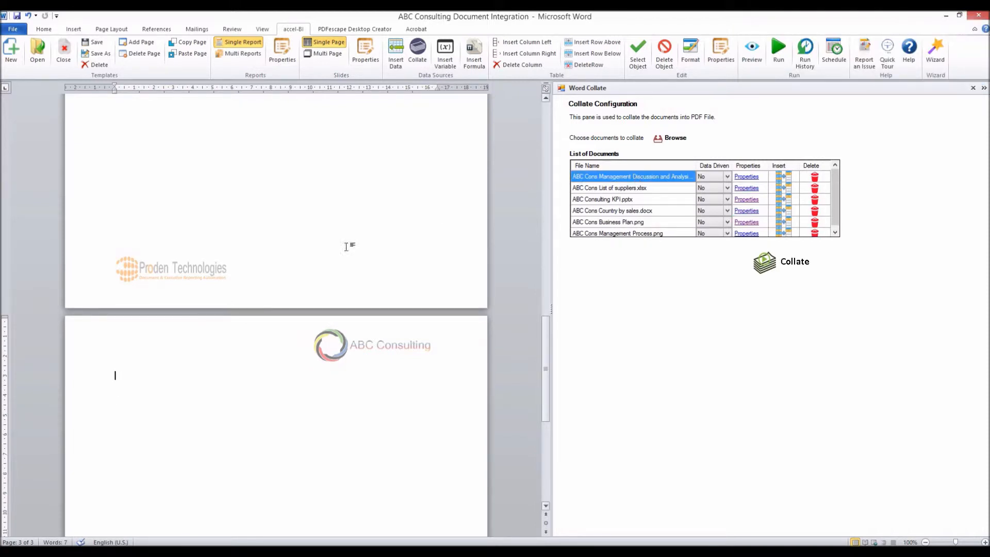
left_click(787, 178)
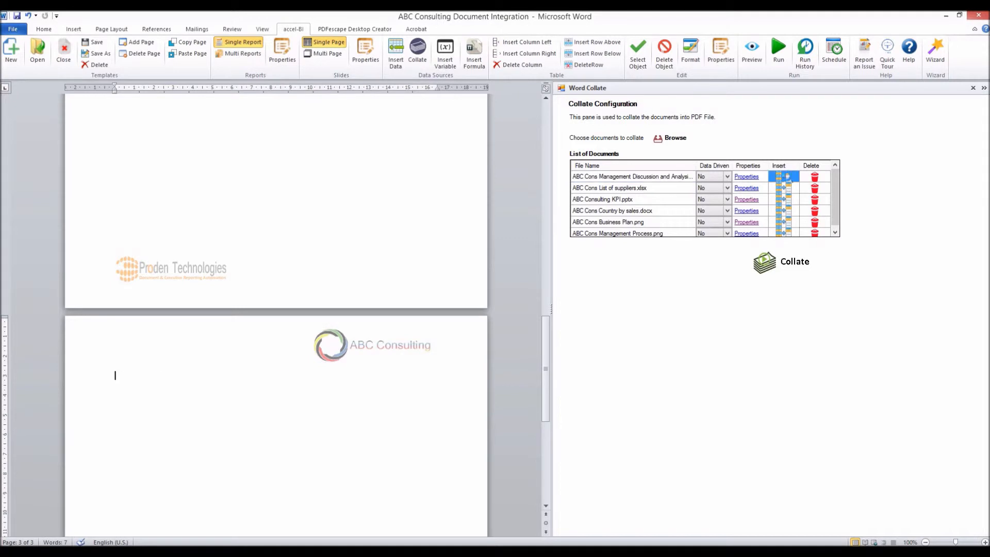
left_click(747, 177)
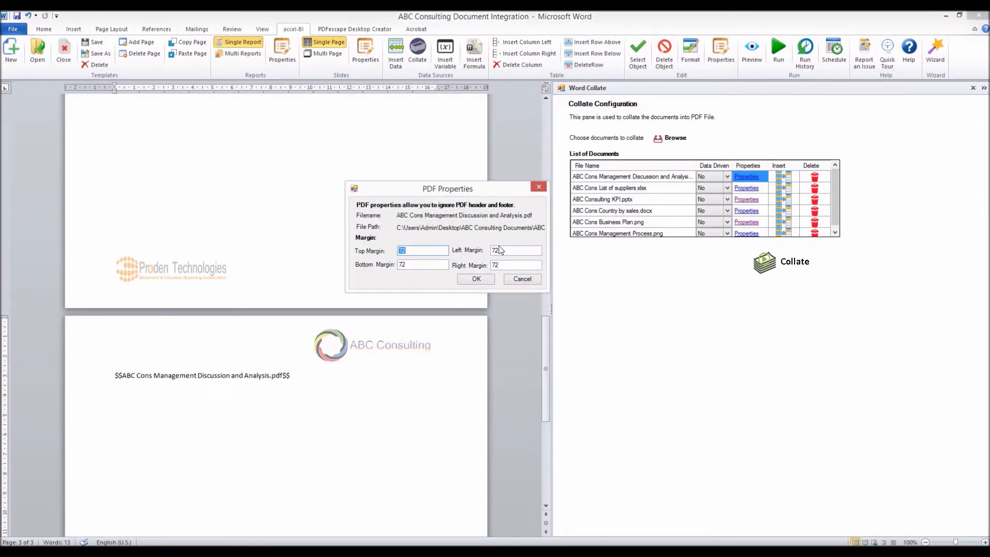
left_click(476, 279)
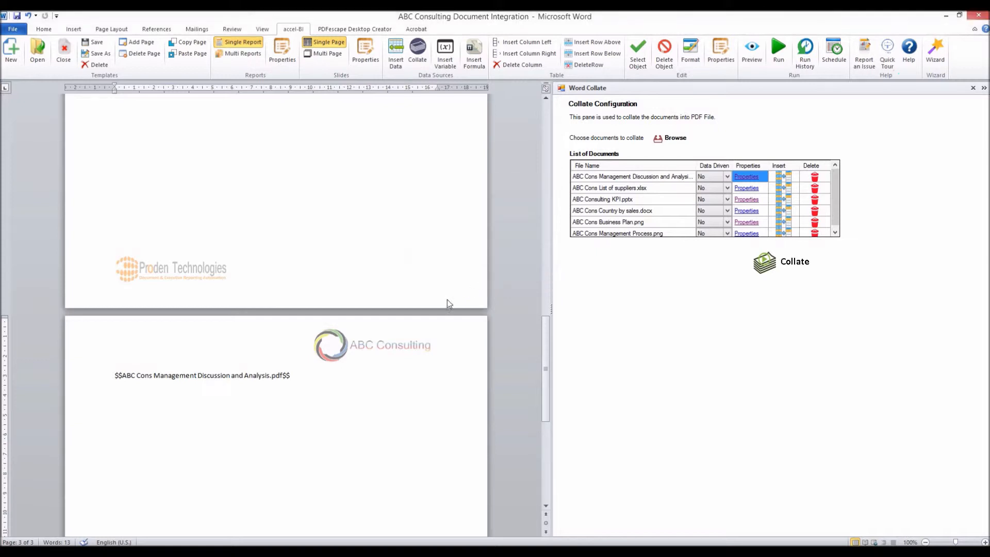
Add a fourth page and insert the ABC Cons Management Process.png placeholder on it
scroll(356, 398, "down", 10)
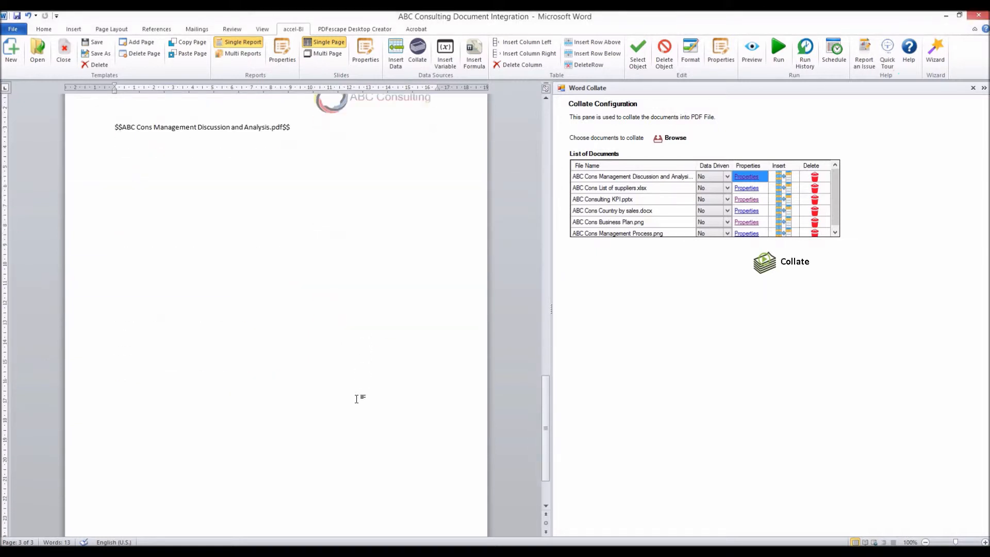
left_click(137, 42)
scroll(243, 375, "down", 3)
scroll(243, 376, "up", 12)
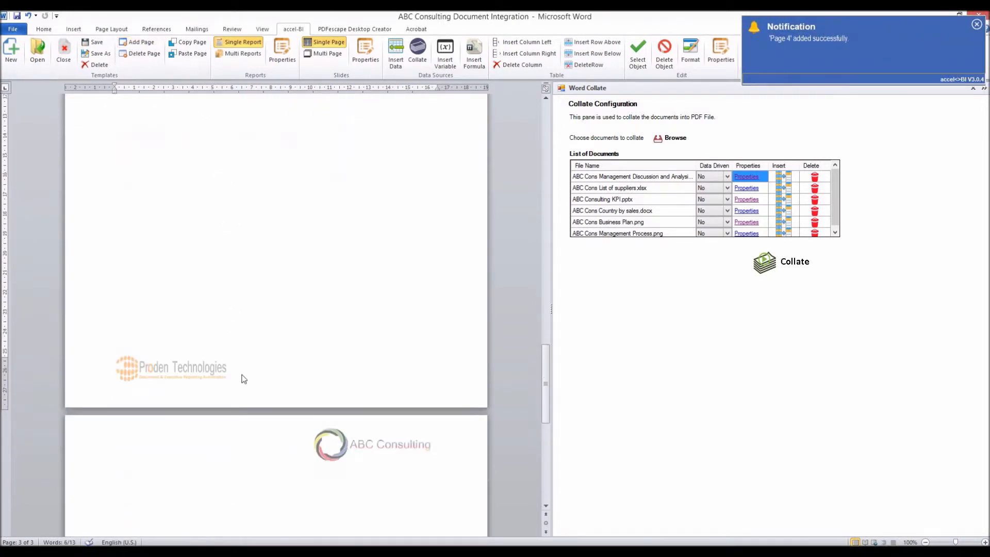
scroll(216, 421, "down", 3)
left_click(140, 390)
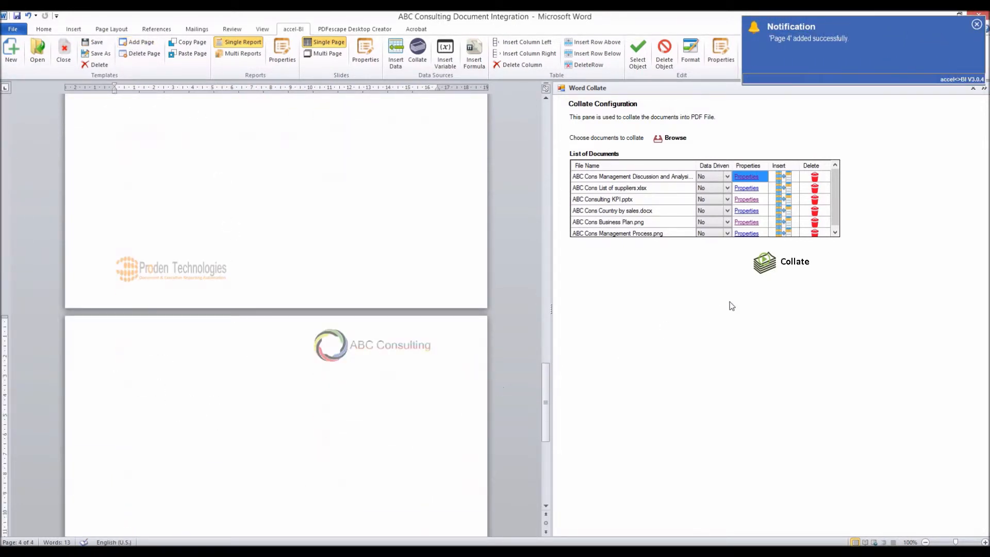
left_click(672, 233)
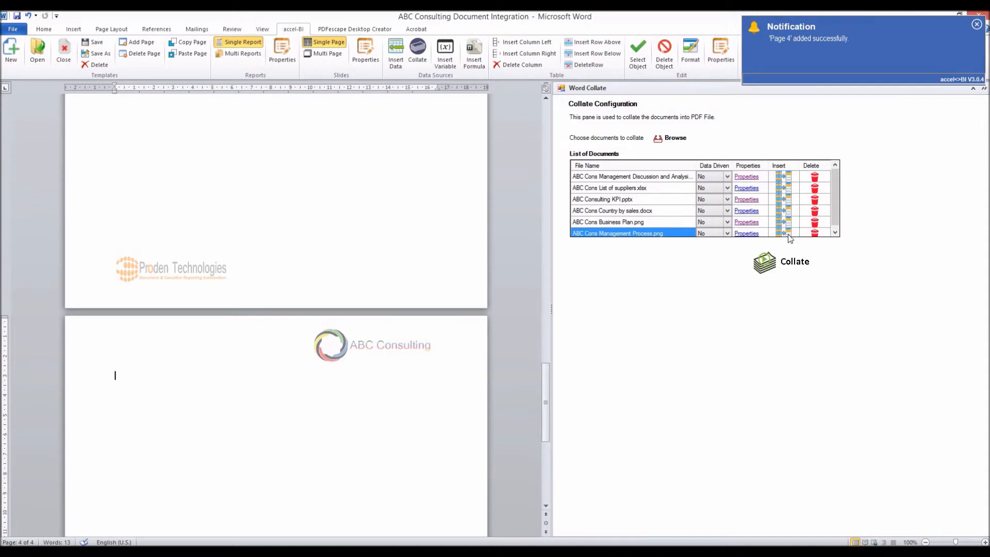
left_click(787, 233)
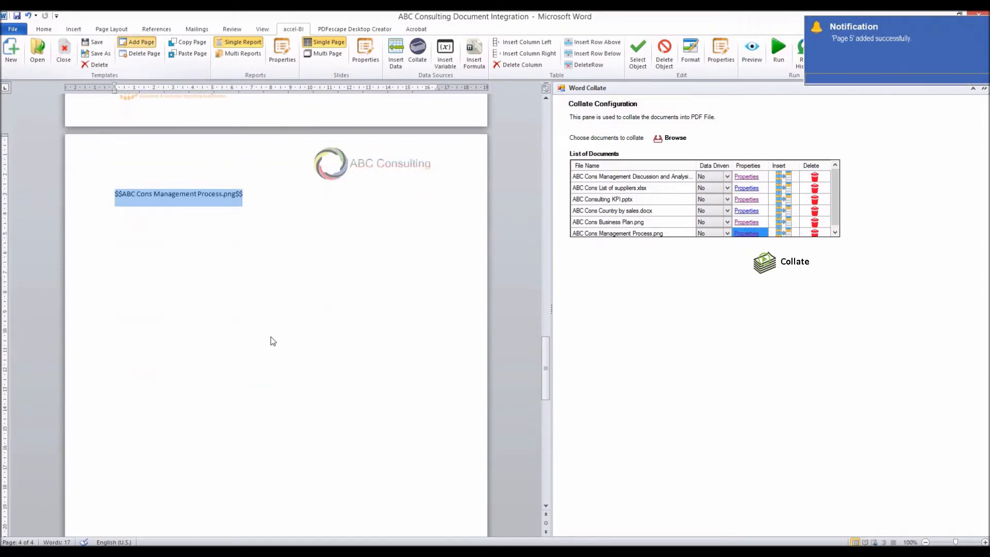
Insert the ABC Cons List of suppliers.xlsx placeholder at the start of the new fifth page
scroll(276, 344, "down", 3)
left_click(142, 286)
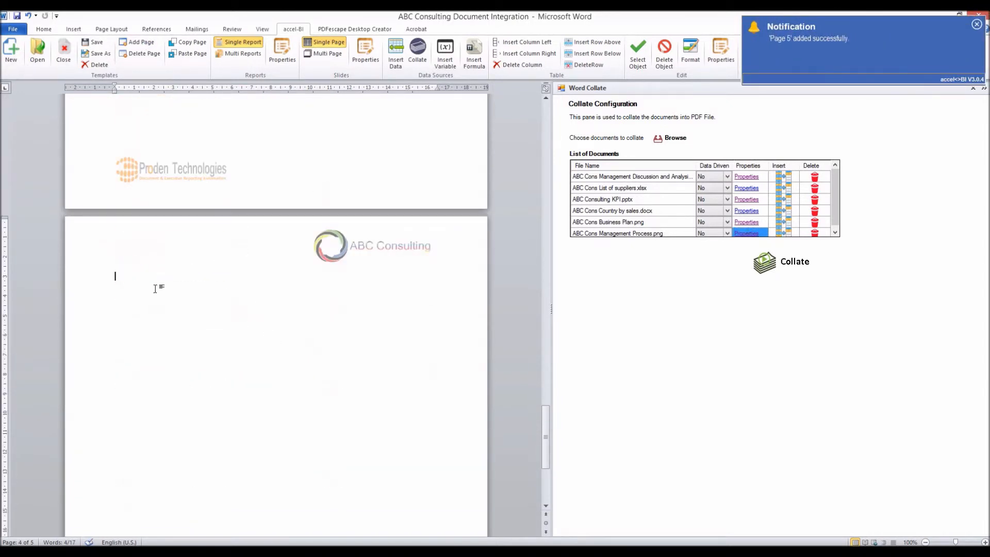
left_click(674, 190)
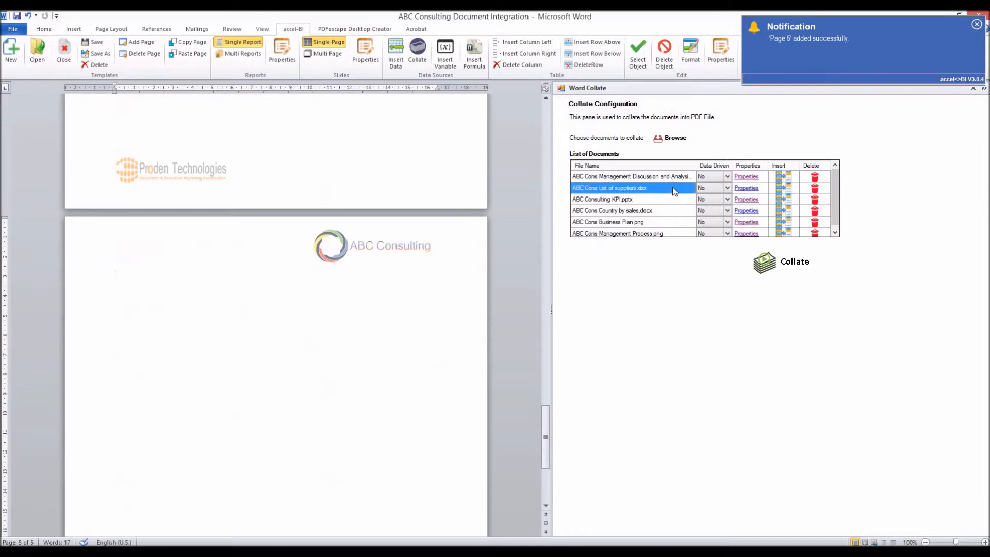
left_click(783, 191)
left_click(746, 190)
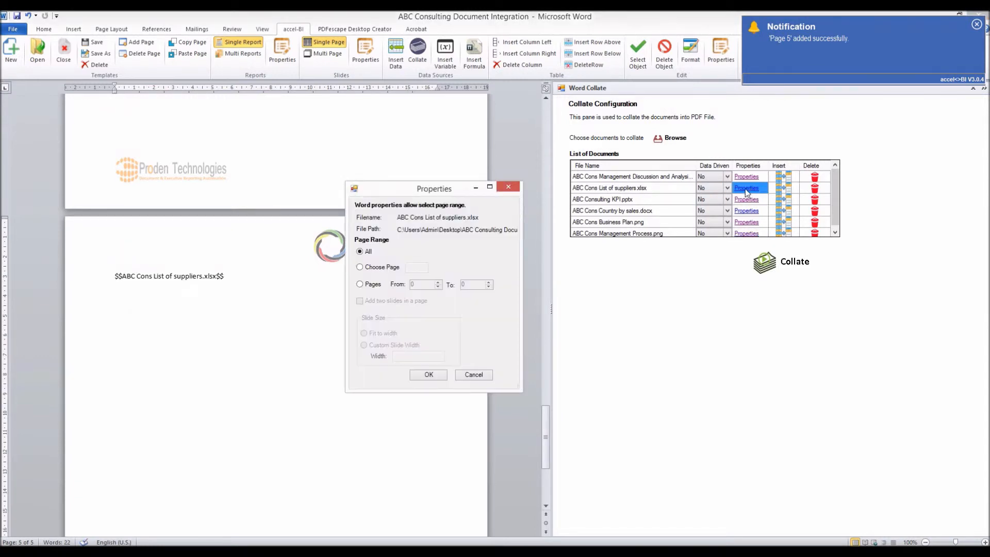
left_click(376, 287)
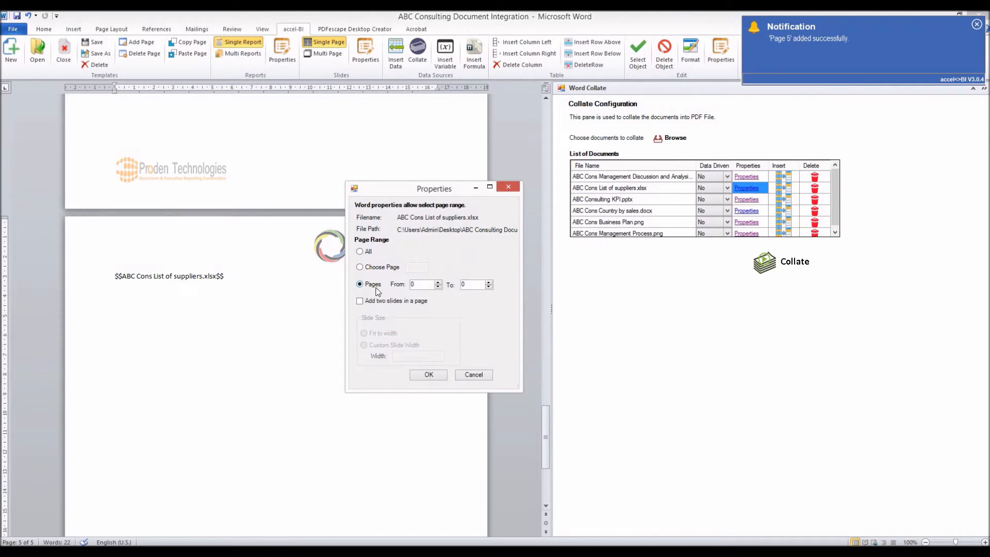
left_click(474, 373)
Insert the ABC Cons Country by sales.docx placeholder on a new sixth page and save the template
scroll(289, 373, "down", 5)
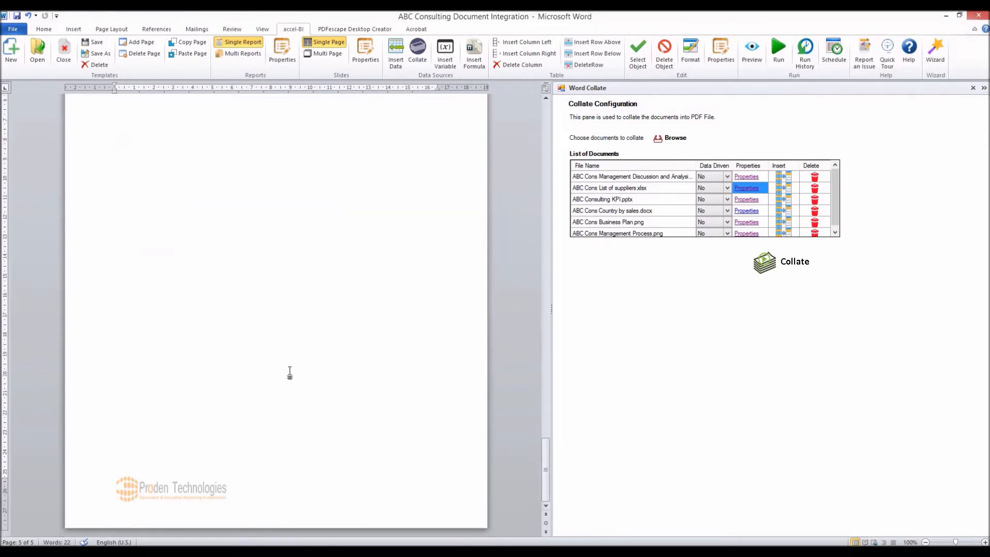
left_click(136, 42)
scroll(214, 304, "up", 10)
scroll(221, 322, "down", 7)
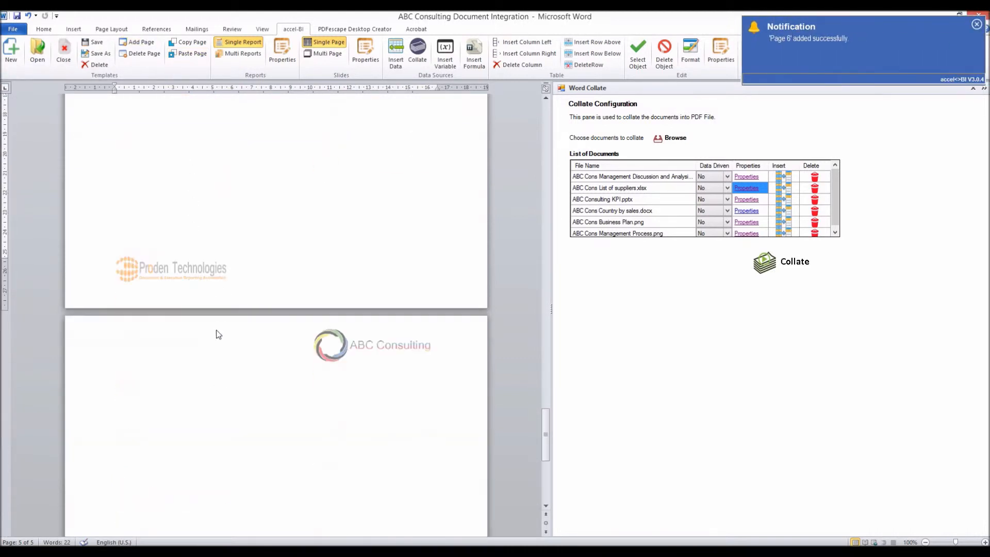
left_click(149, 387)
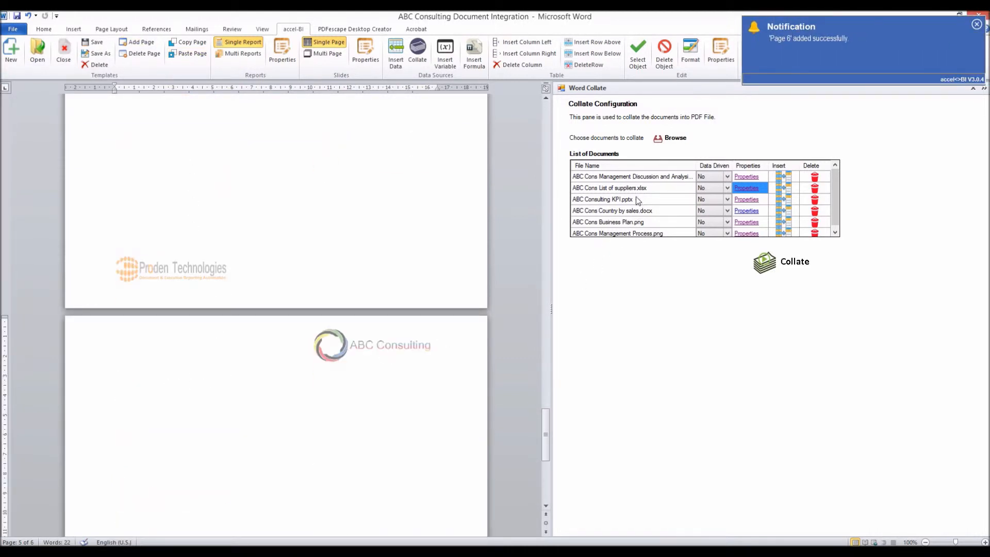
left_click(660, 211)
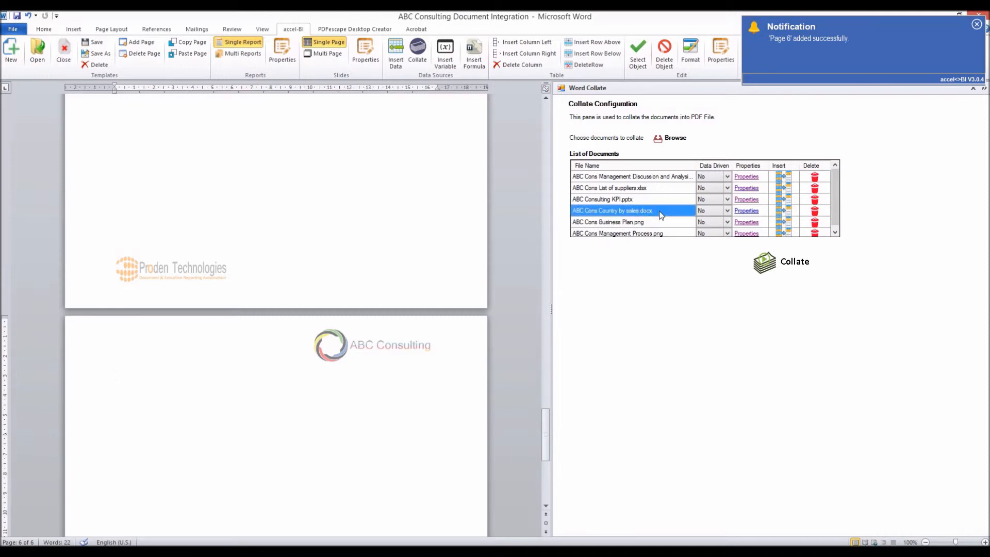
left_click(783, 211)
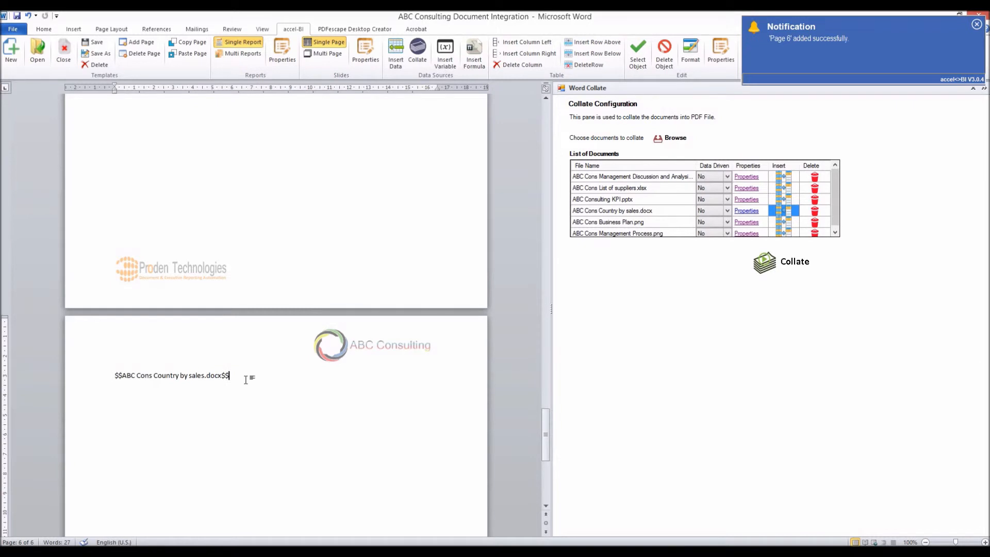
left_click(93, 42)
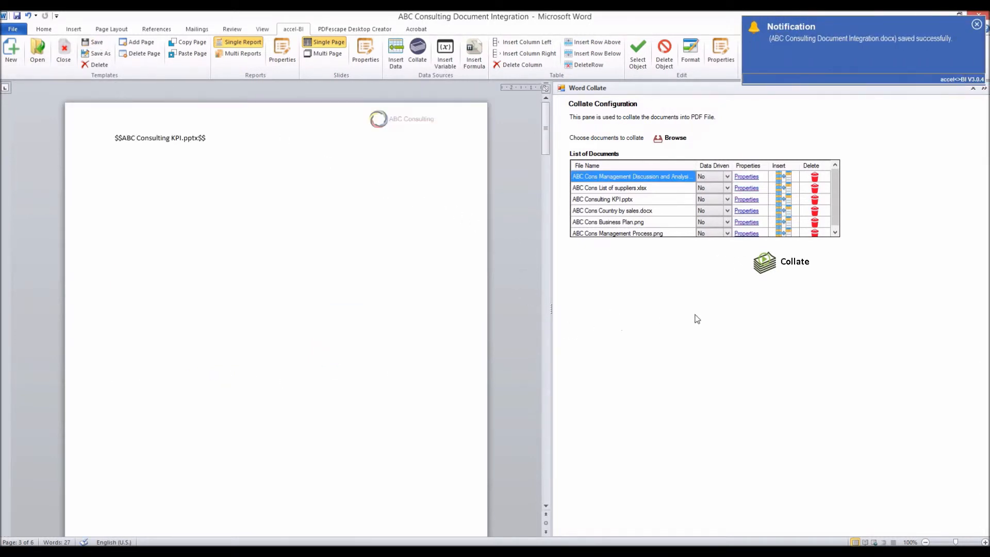
Collate the listed documents through the saved template and open the generated PDF from the completed collation's output list
left_click(771, 270)
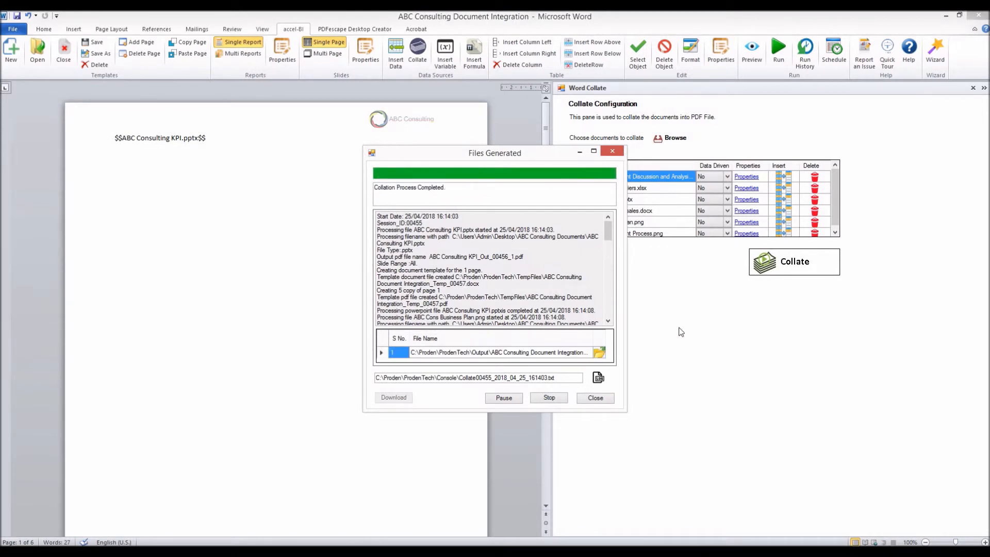
left_click(599, 353)
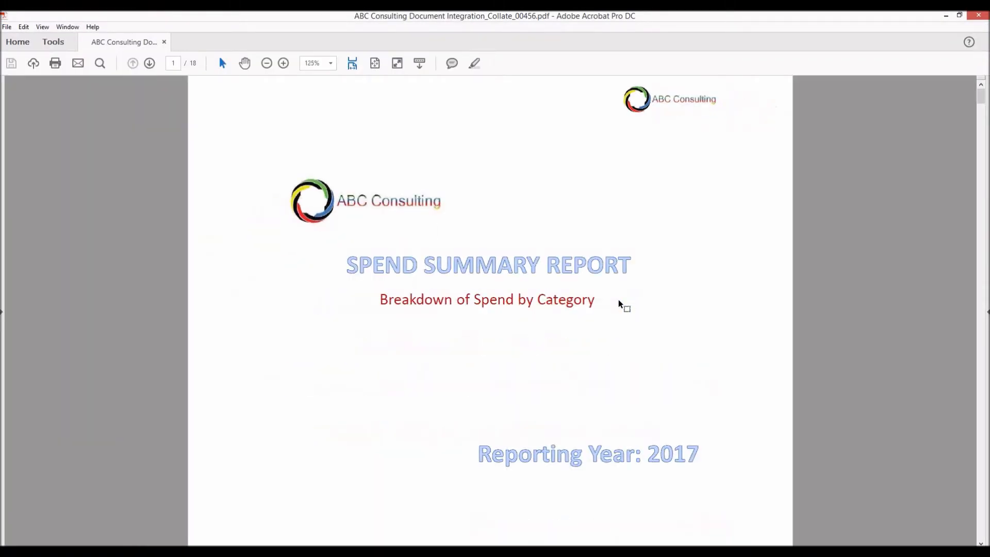
Examine the first pages of the collated PDF, covering the spend summary presentation slides and the Business Plan image
scroll(619, 304, "down", 6)
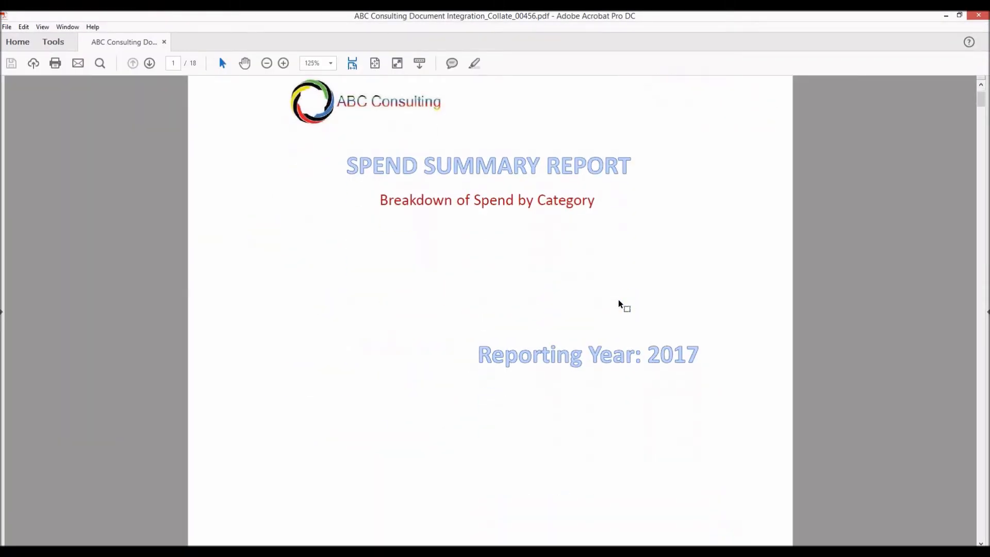
scroll(618, 304, "down", 7)
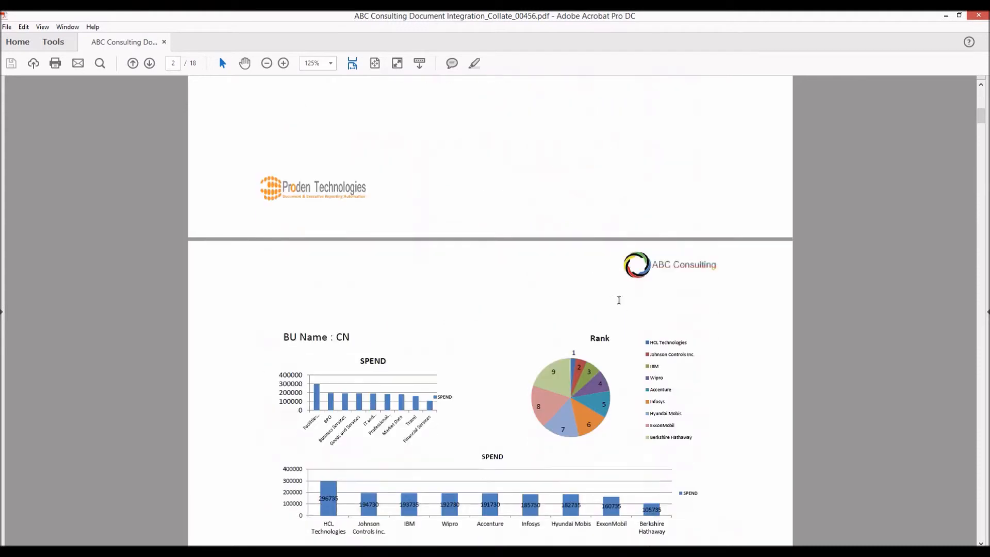
scroll(619, 304, "down", 8)
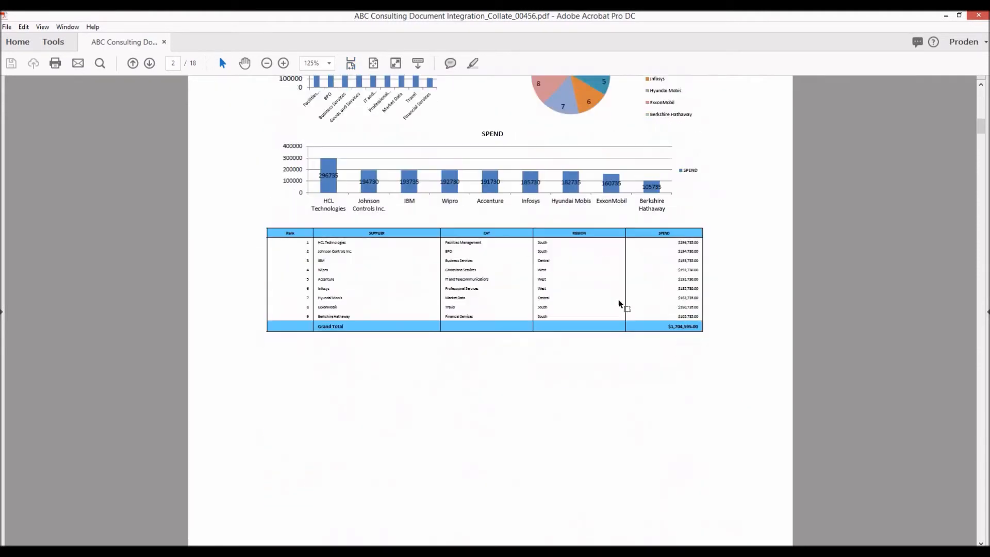
scroll(618, 301, "down", 10)
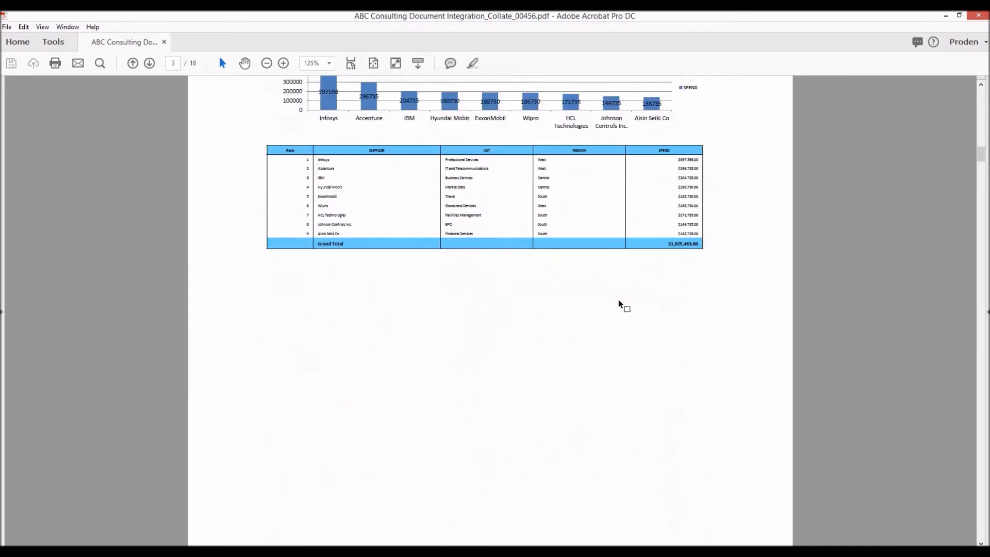
scroll(619, 305, "down", 10)
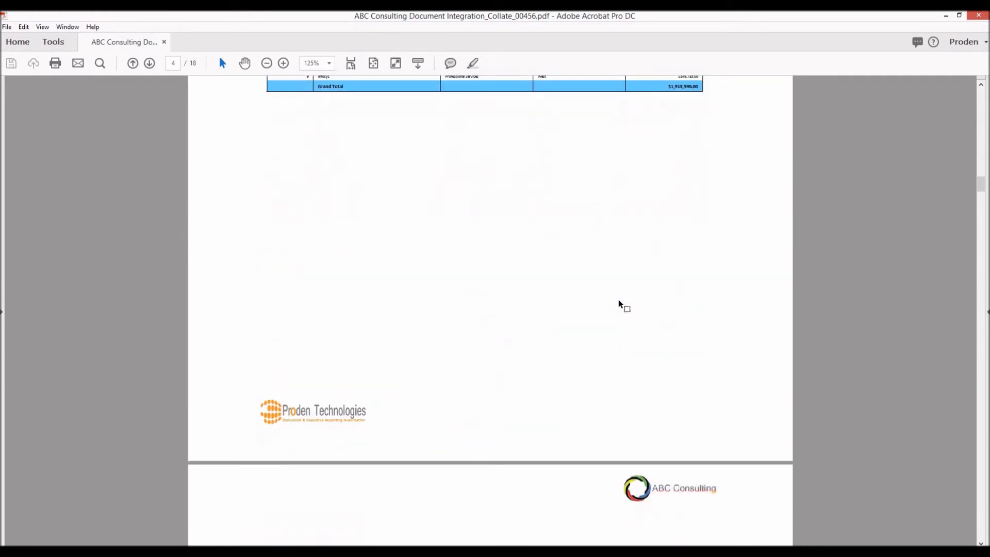
scroll(618, 303, "down", 10)
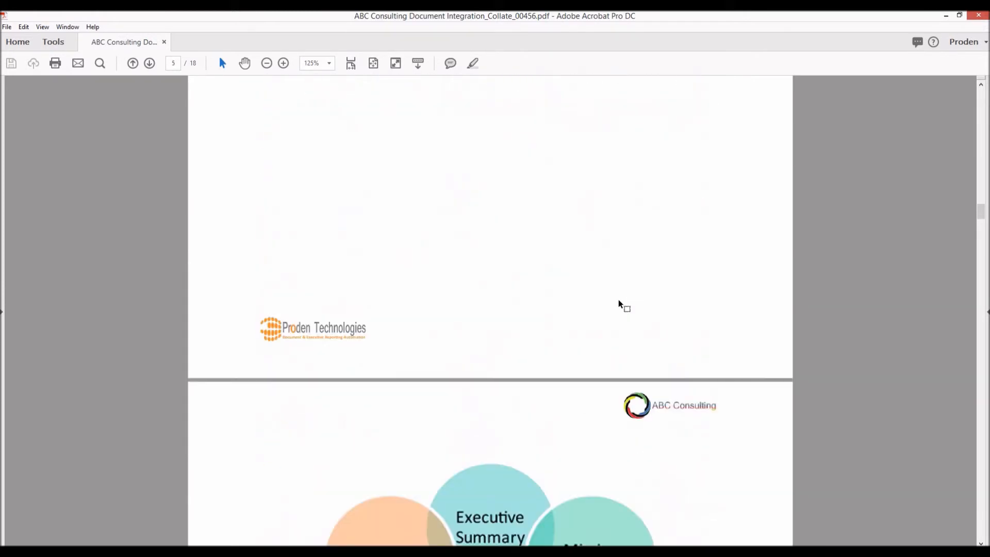
scroll(619, 300, "down", 3)
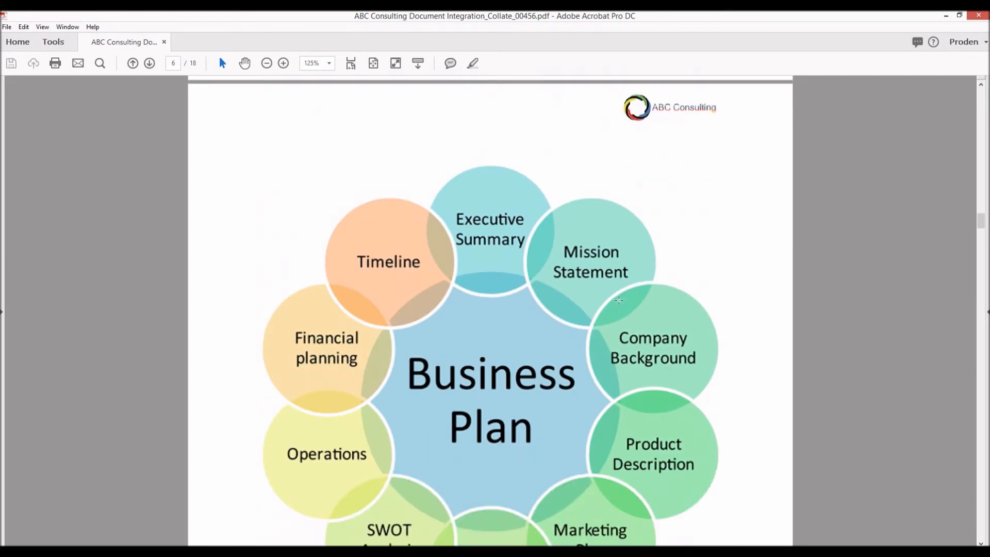
scroll(619, 302, "down", 20)
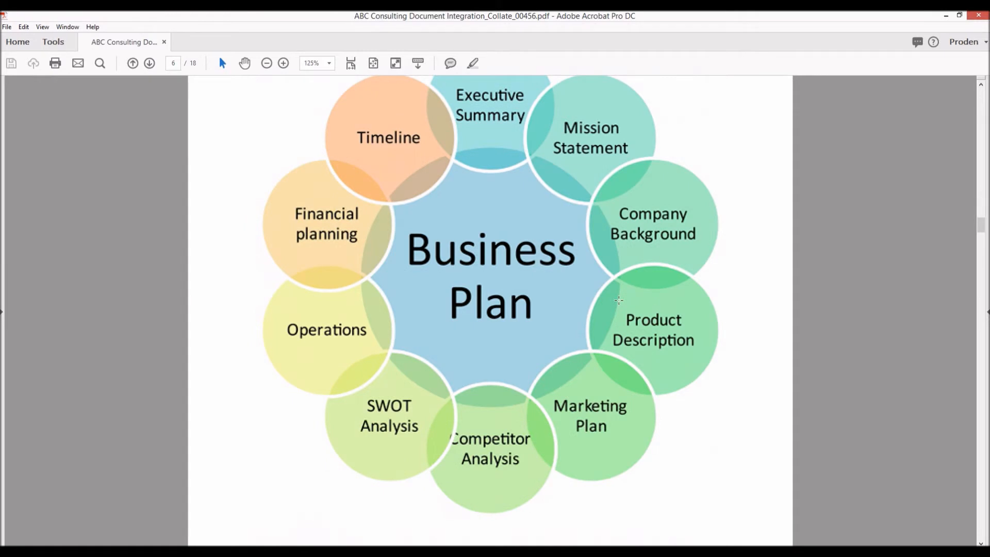
scroll(619, 303, "down", 11)
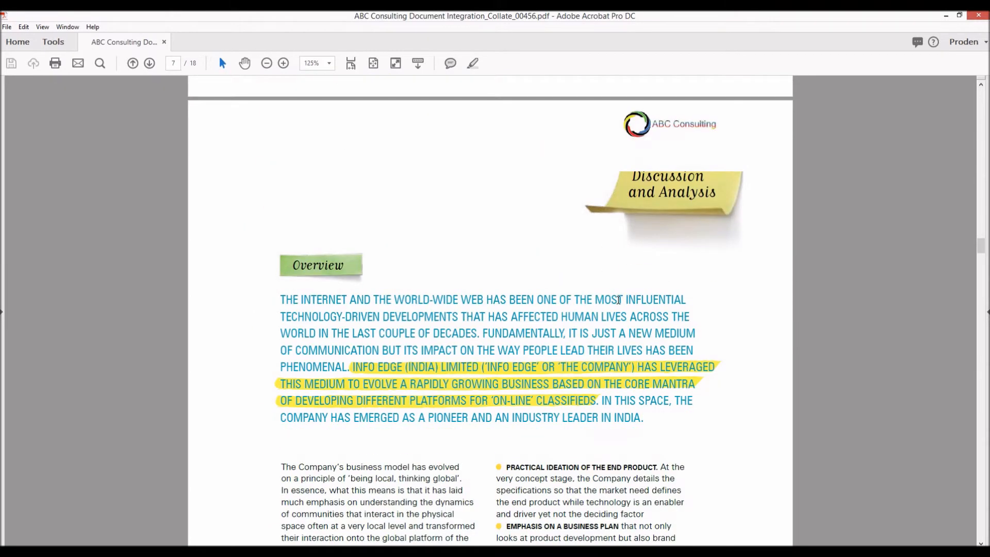
Read through the Management Discussion and Analysis pages of the collated PDF
scroll(618, 300, "down", 20)
scroll(618, 300, "down", 20)
scroll(618, 304, "down", 20)
scroll(618, 300, "down", 20)
scroll(618, 300, "down", 20)
scroll(620, 305, "down", 20)
scroll(618, 301, "down", 20)
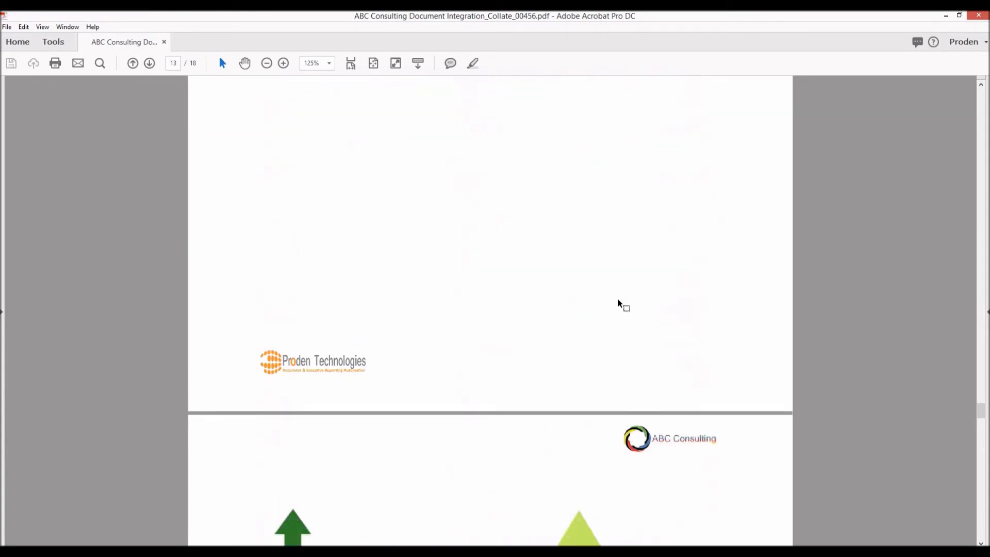
Examine the management process diagram, the list of suppliers with its spend chart, and the Country by Sales pages through to the last page
scroll(619, 304, "down", 20)
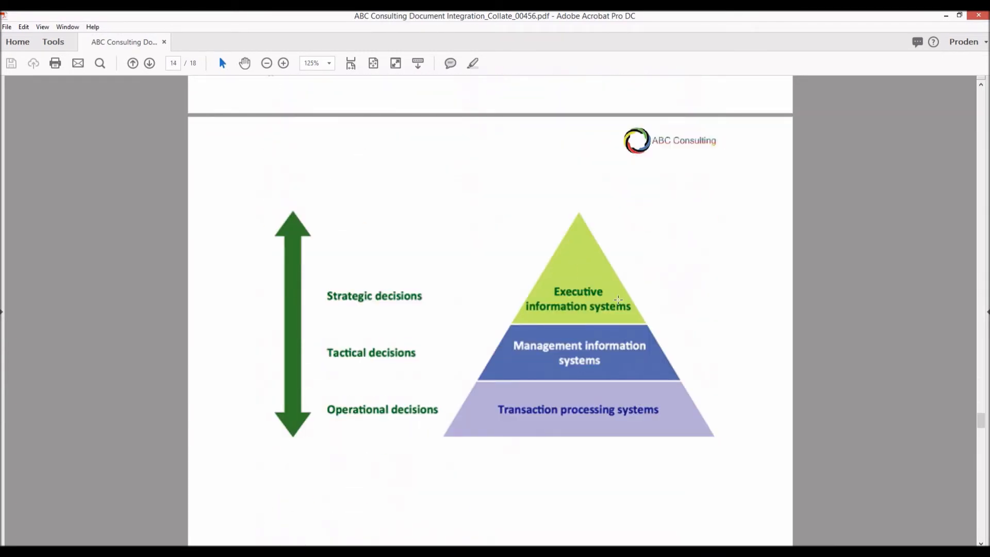
scroll(619, 302, "down", 20)
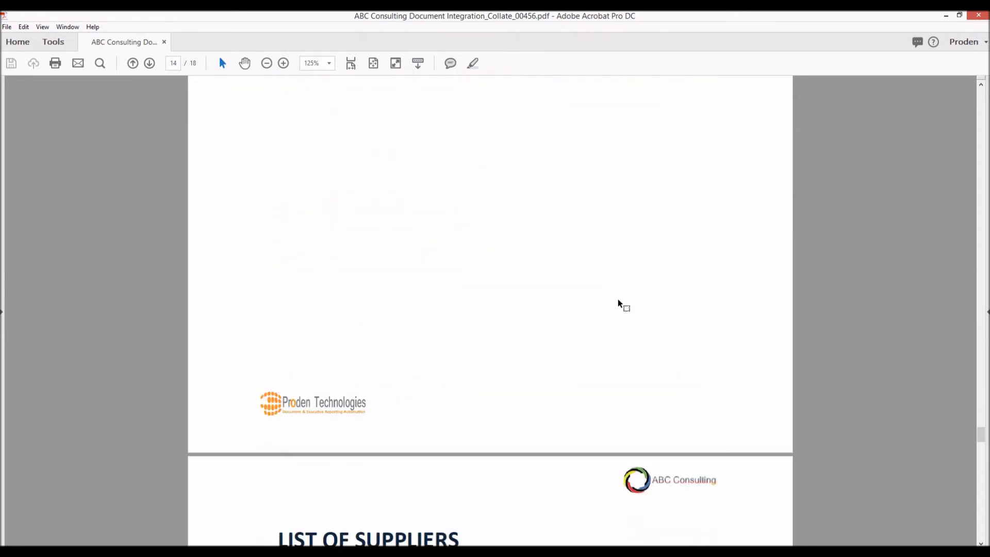
scroll(619, 303, "down", 5)
scroll(619, 300, "down", 20)
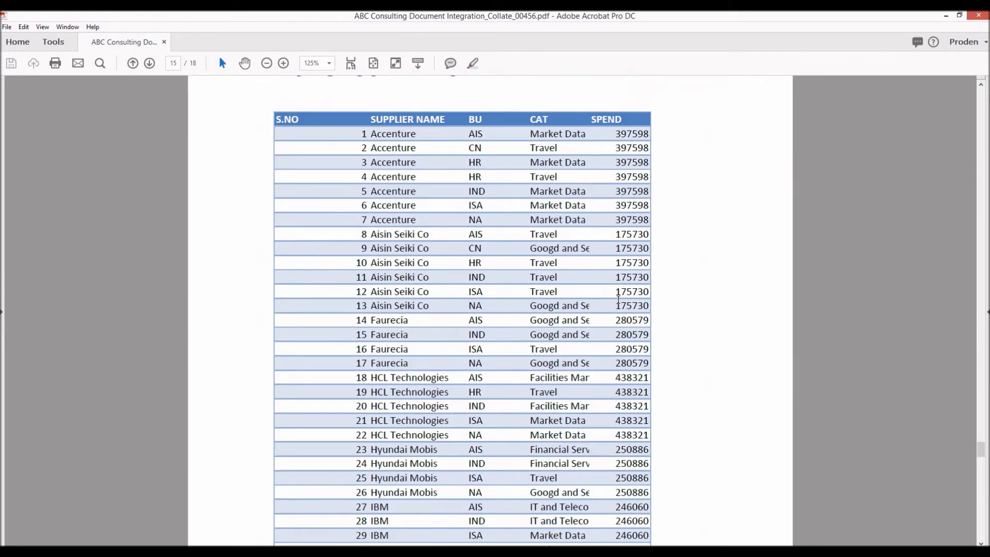
scroll(618, 299, "down", 14)
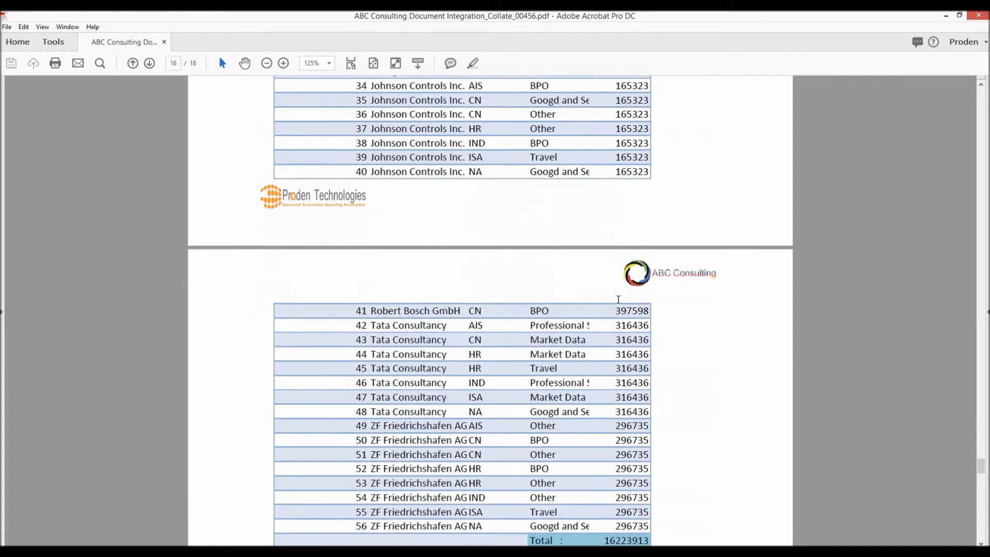
scroll(618, 299, "down", 19)
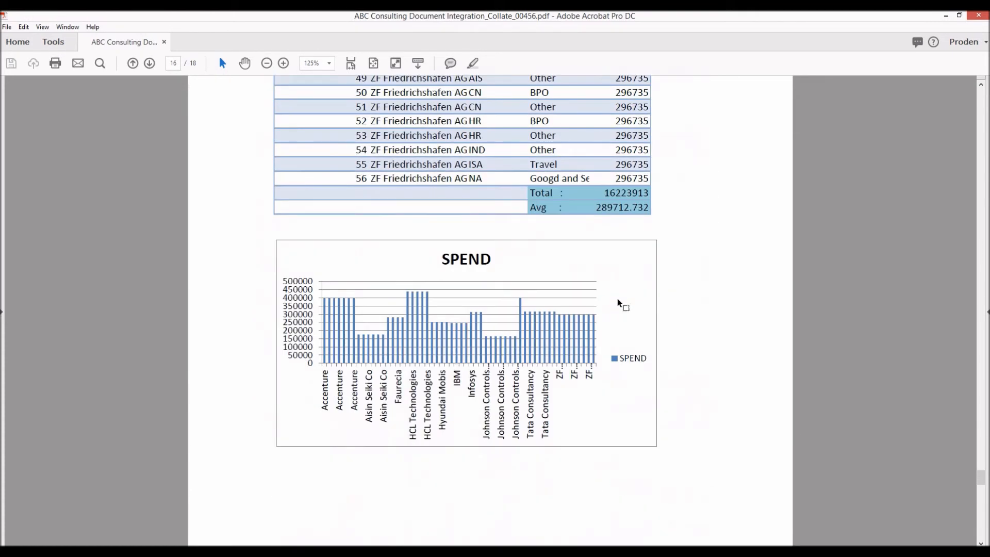
scroll(655, 357, "down", 20)
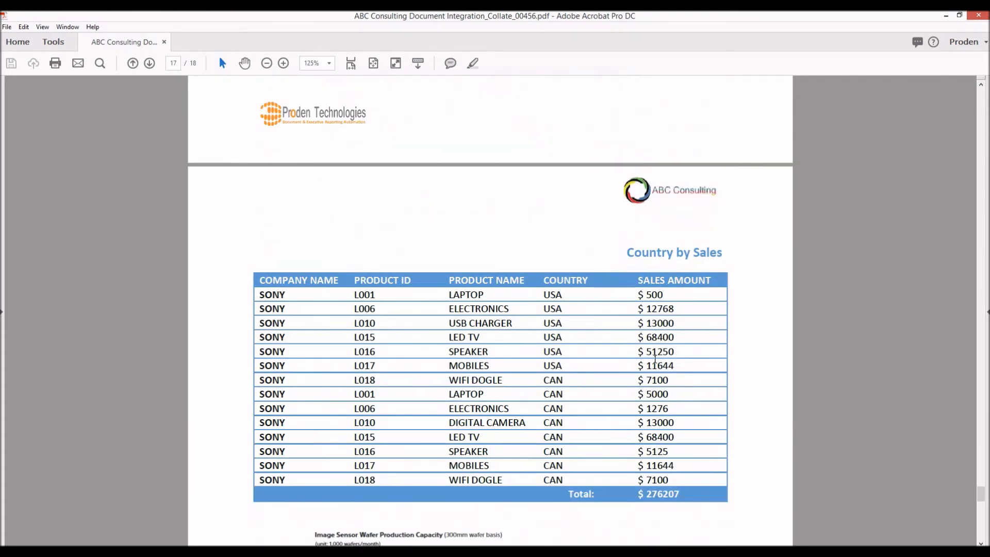
scroll(655, 358, "down", 20)
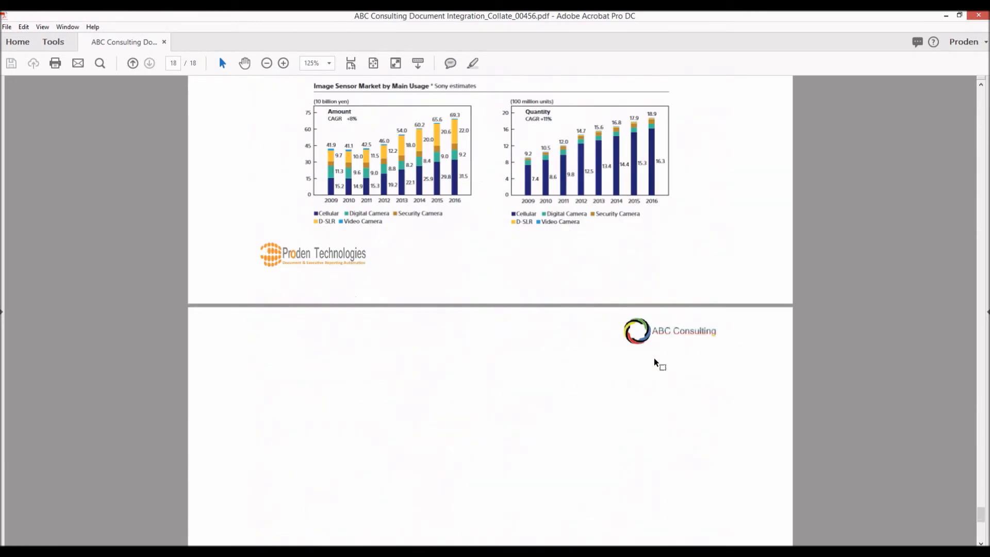